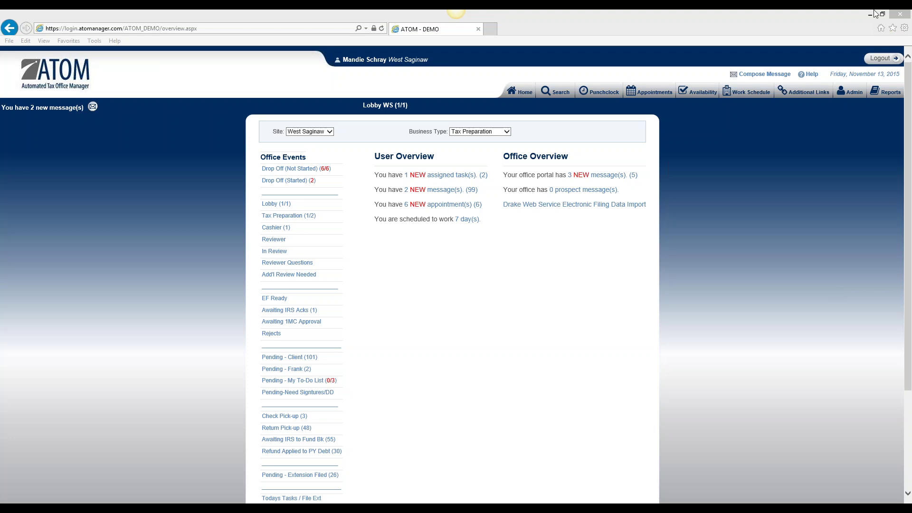
Step: Search the client records using a partial last name and partial first name
left_click(555, 94)
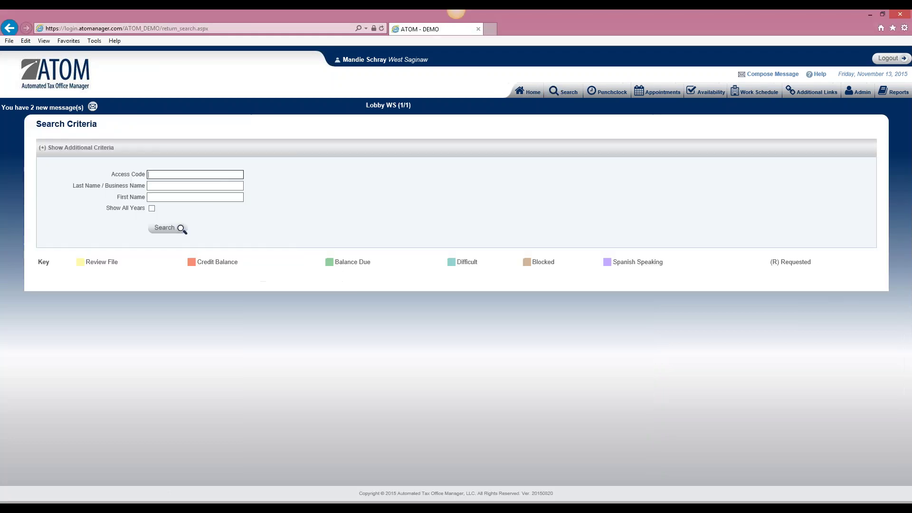
left_click(218, 186)
type("bish")
key("Tab")
type("mi")
key("Return")
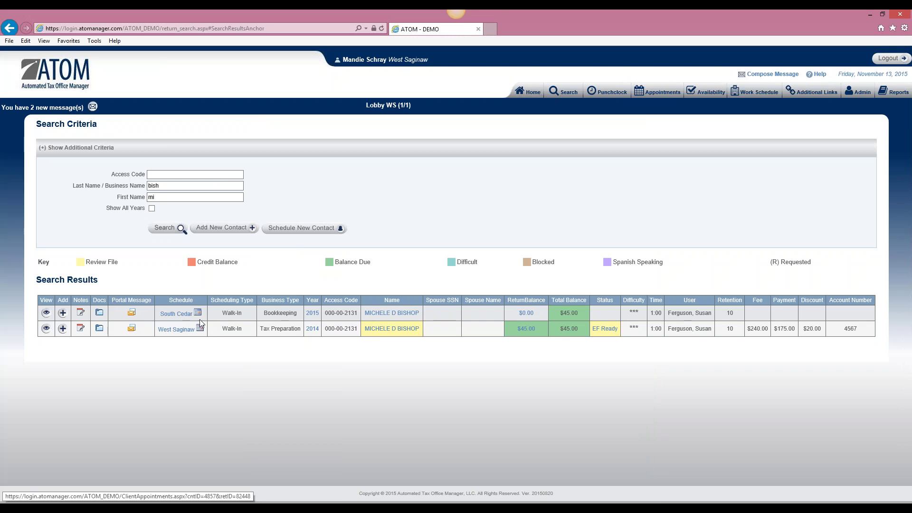
Step: Open the client's schedule and view the 11/13/2015 4:00 PM Tax Preparation appointment
left_click(176, 329)
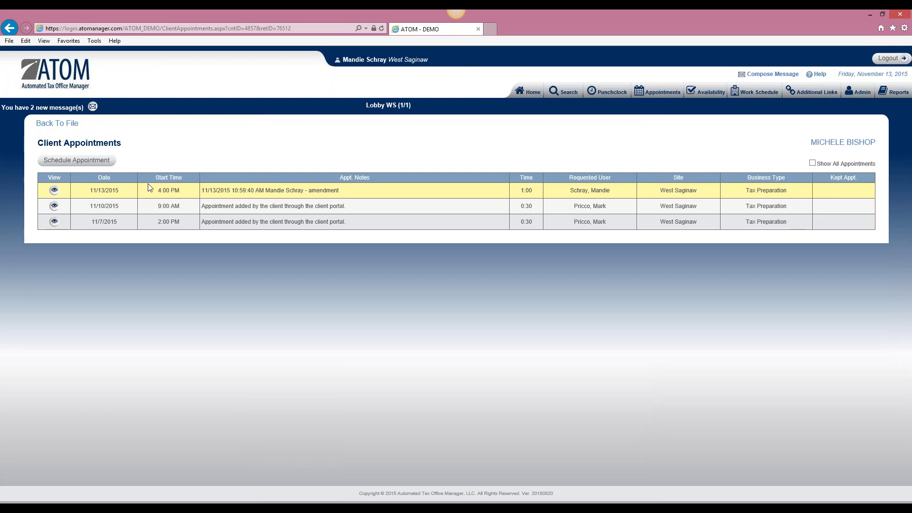
left_click(54, 191)
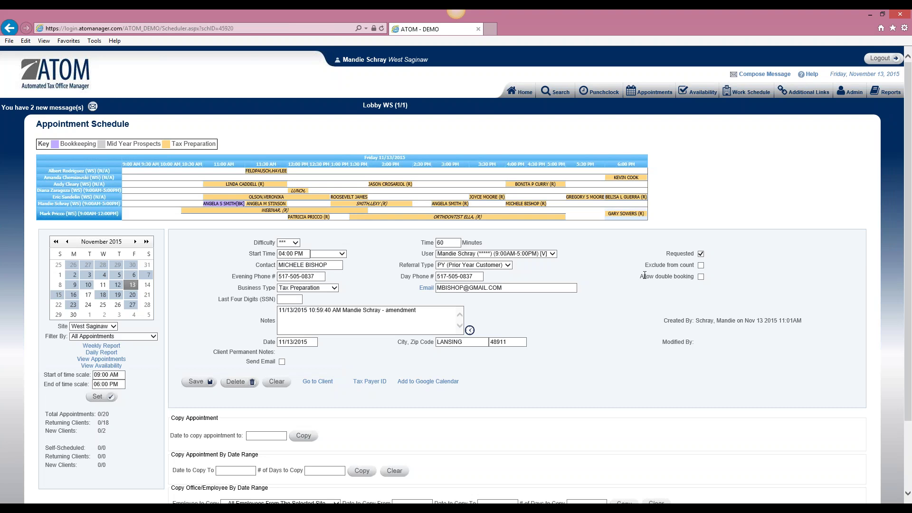
left_click(556, 92)
left_click(223, 186)
type("bish")
key("Tab")
type("mi")
key("Return")
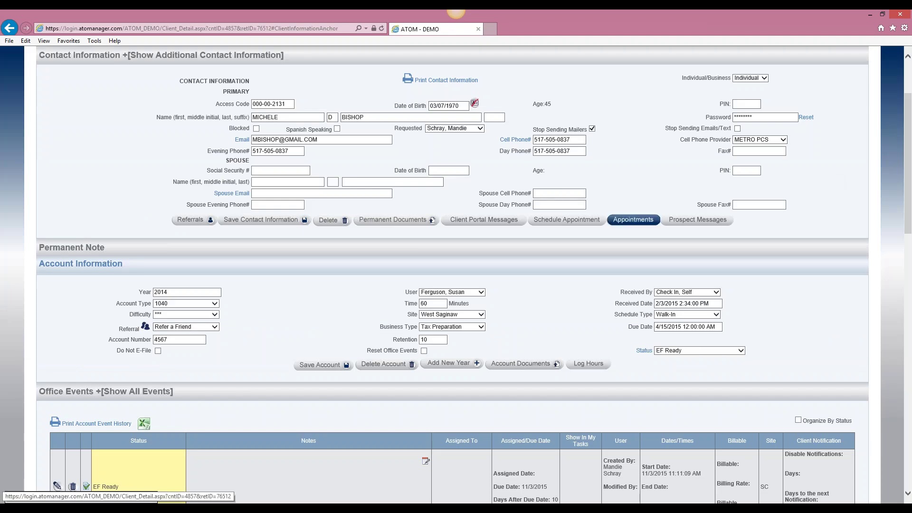
left_click(633, 219)
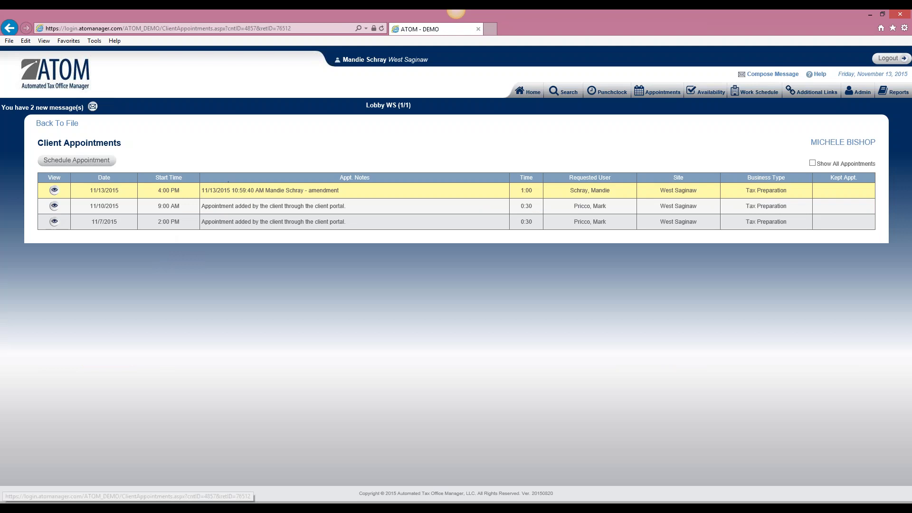
left_click(54, 191)
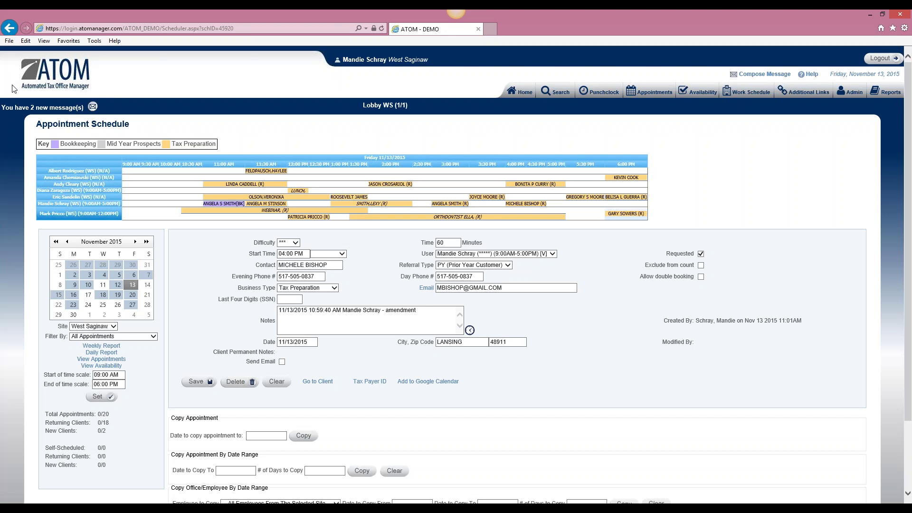
Step: Reschedule the appointment to a 4:30 PM start, accepting the end-time warning, then view November 17
left_click(342, 256)
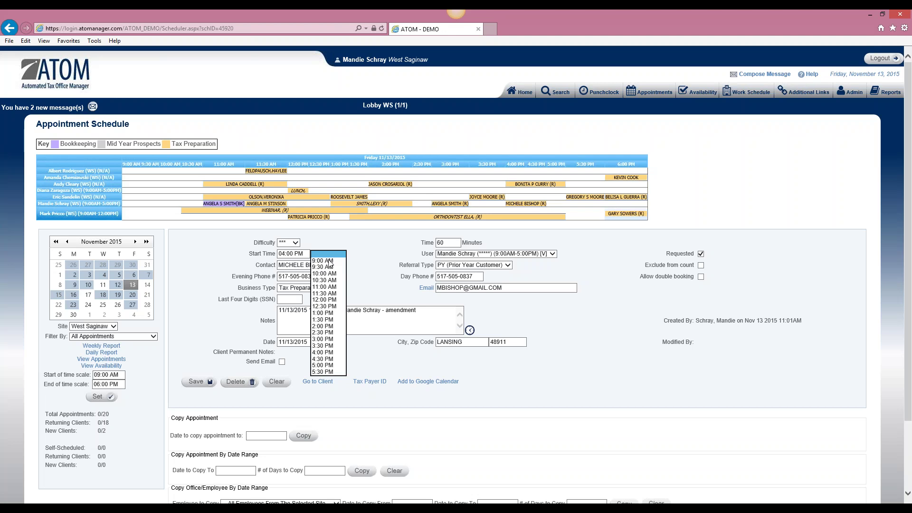
left_click(317, 359)
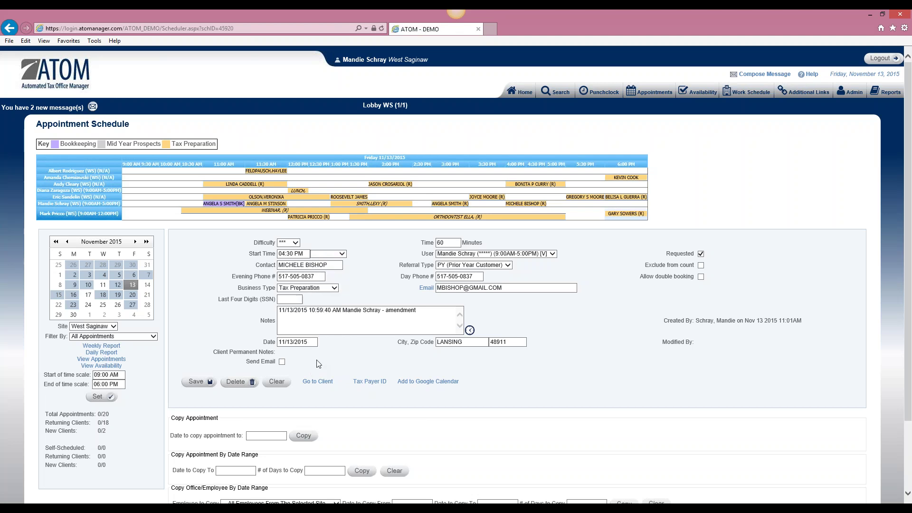
left_click(198, 381)
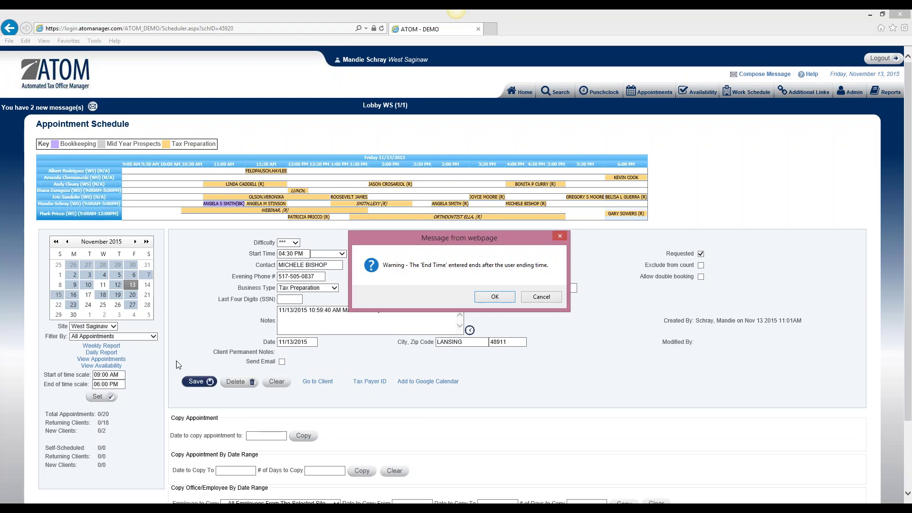
left_click(494, 296)
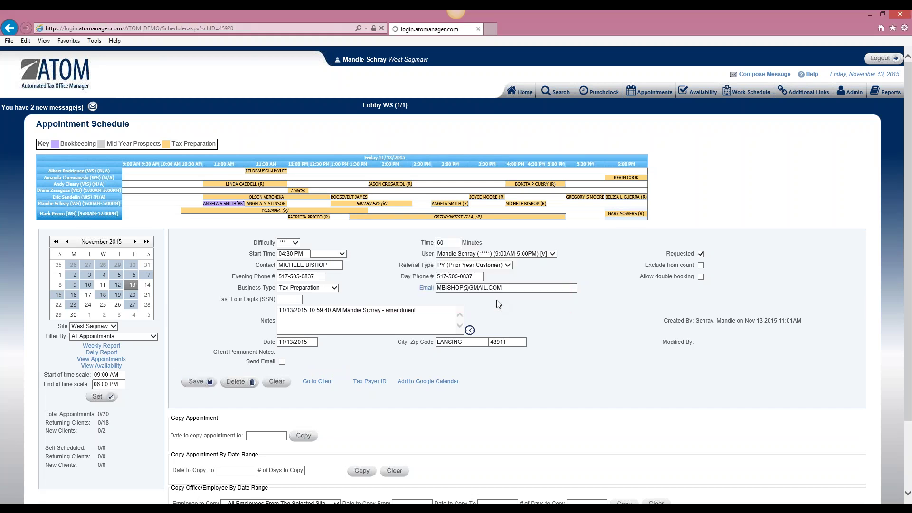
left_click(547, 203)
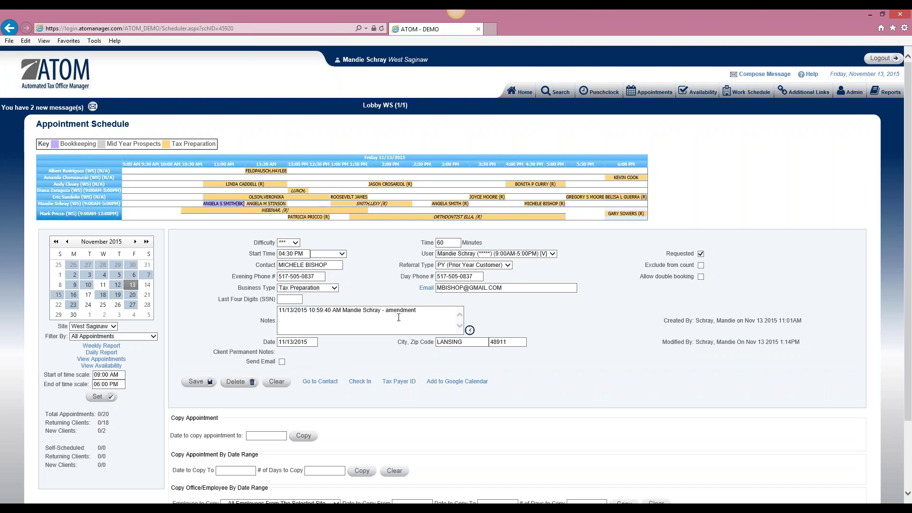
left_click(88, 295)
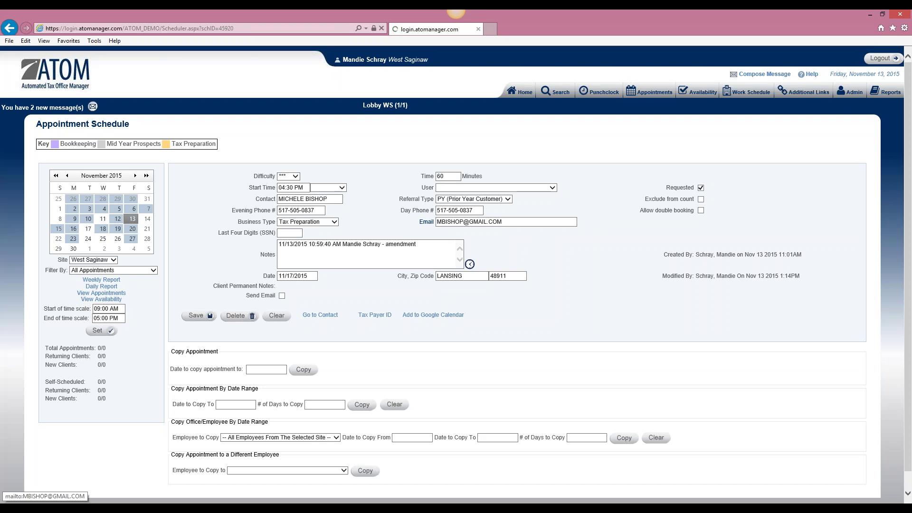
Step: Delete the 2:00 PM Tax Preparation appointment from the 11/13/2015 schedule
left_click(132, 219)
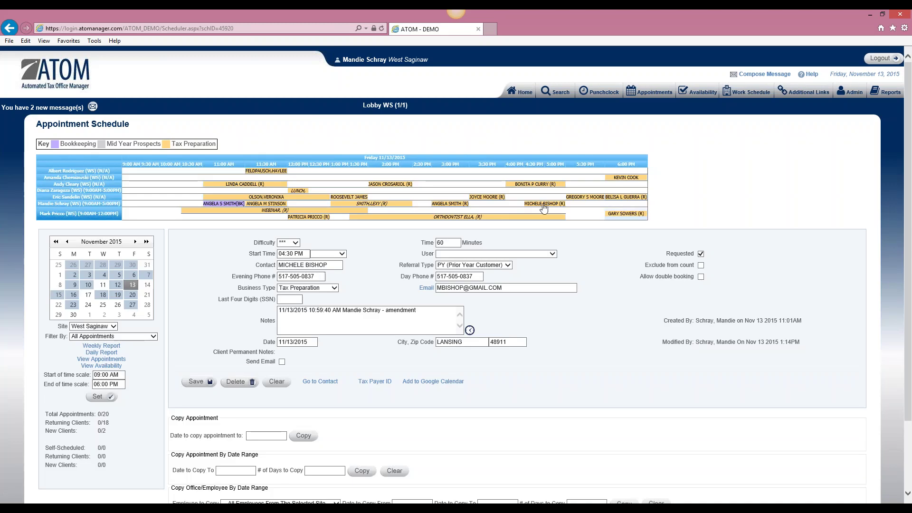
left_click(392, 189)
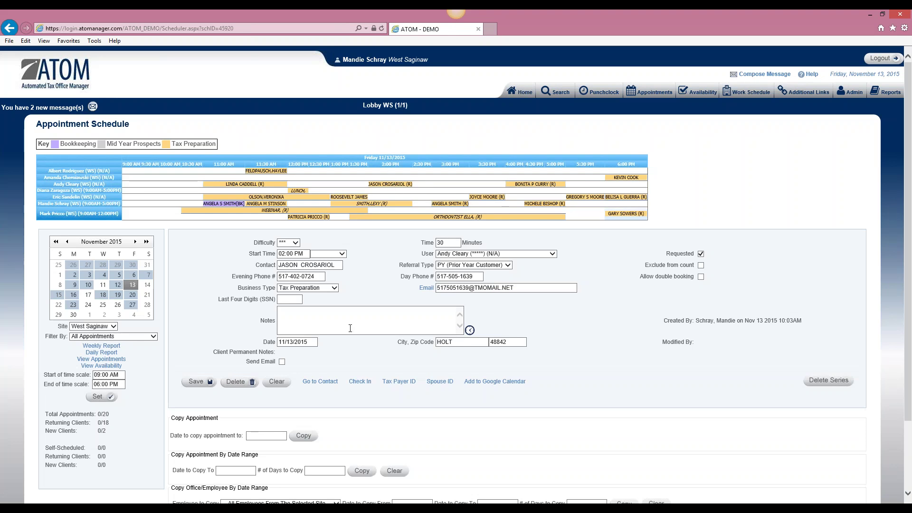
left_click(239, 383)
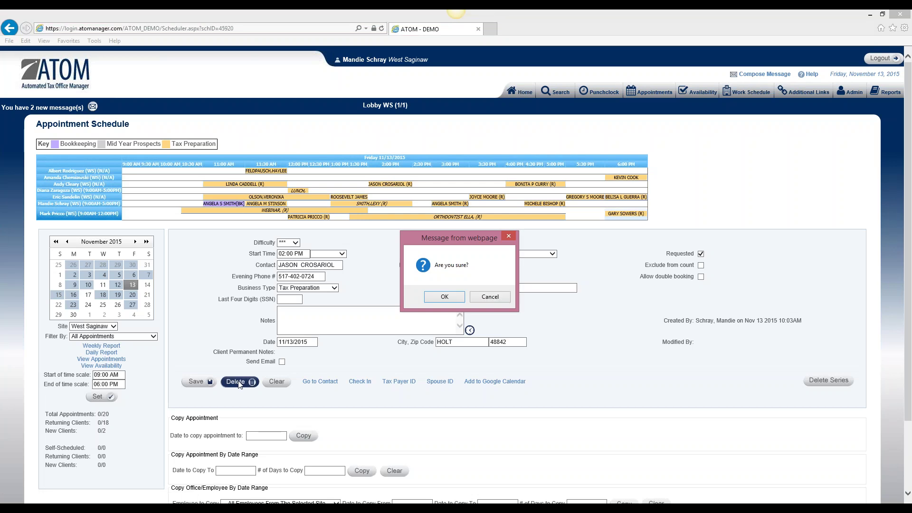
left_click(445, 298)
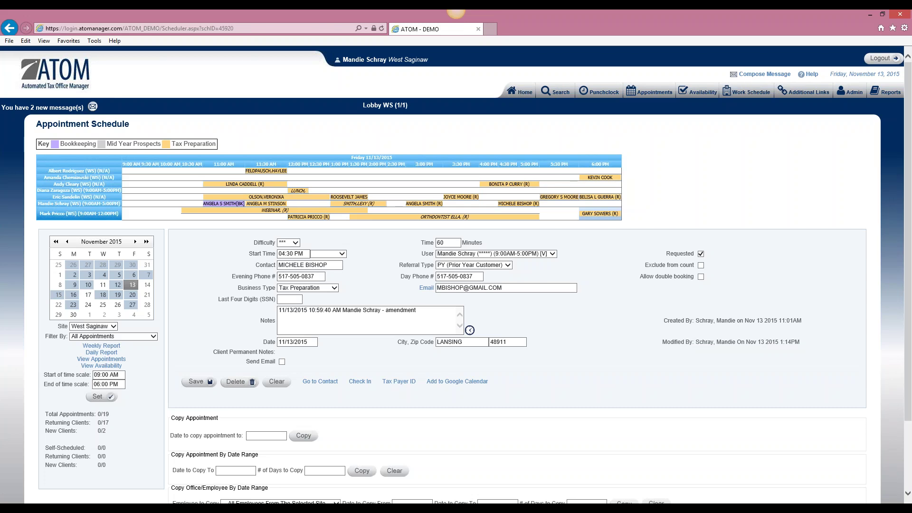
scroll(488, 366, "down", 3)
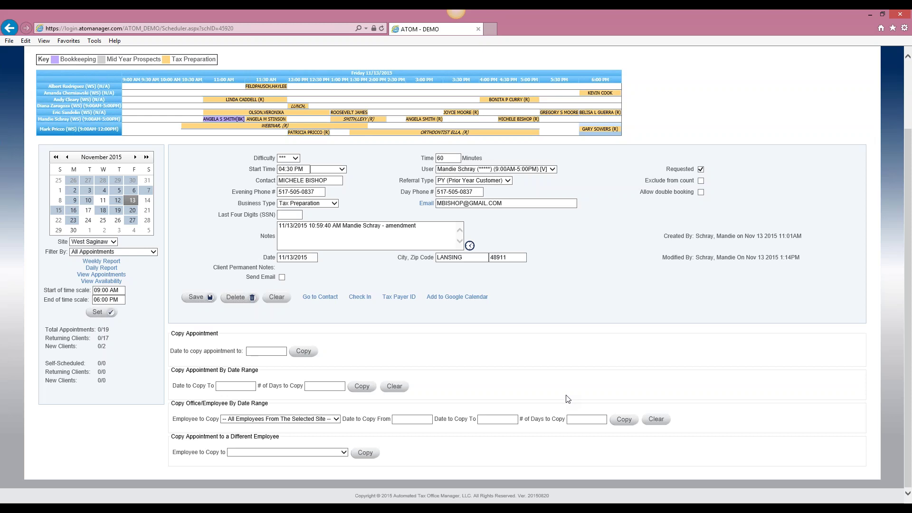
Step: Copy the 4:30 PM appointment to Friday 11/20/2015
left_click(263, 350)
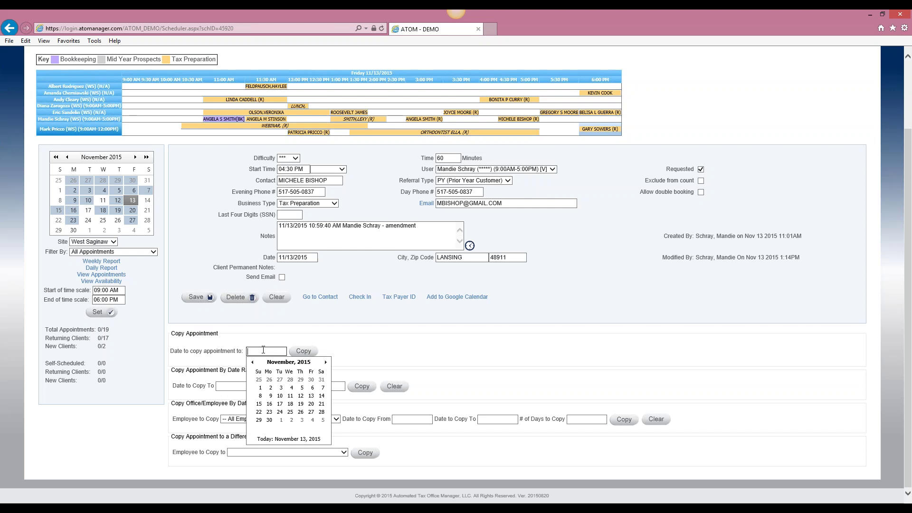
left_click(311, 404)
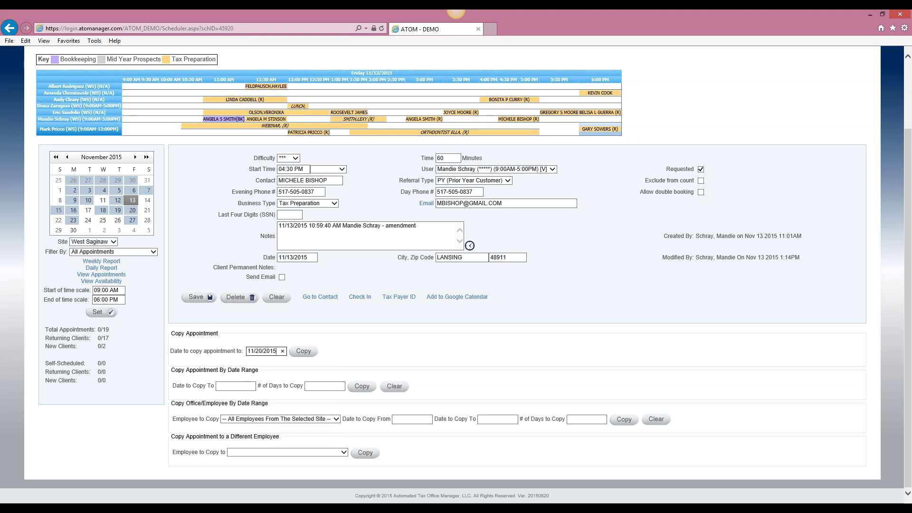
left_click(303, 351)
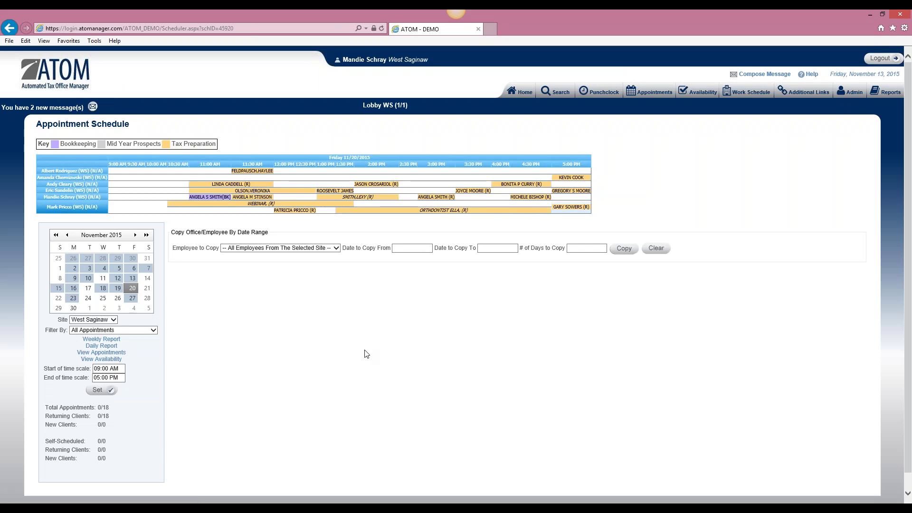
Step: Open the copied appointment on 11/20, then open the 4:30 PM appointment on 11/13/2015
left_click(542, 203)
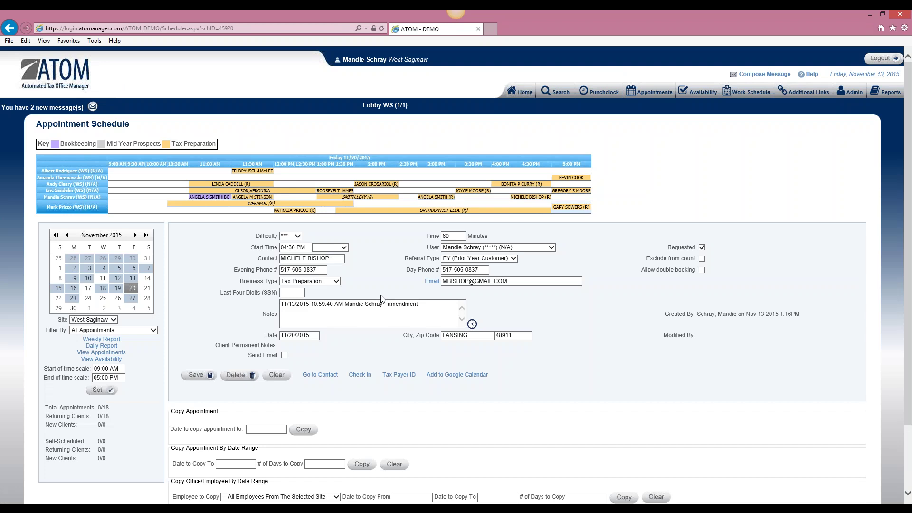
scroll(382, 299, "down", 3)
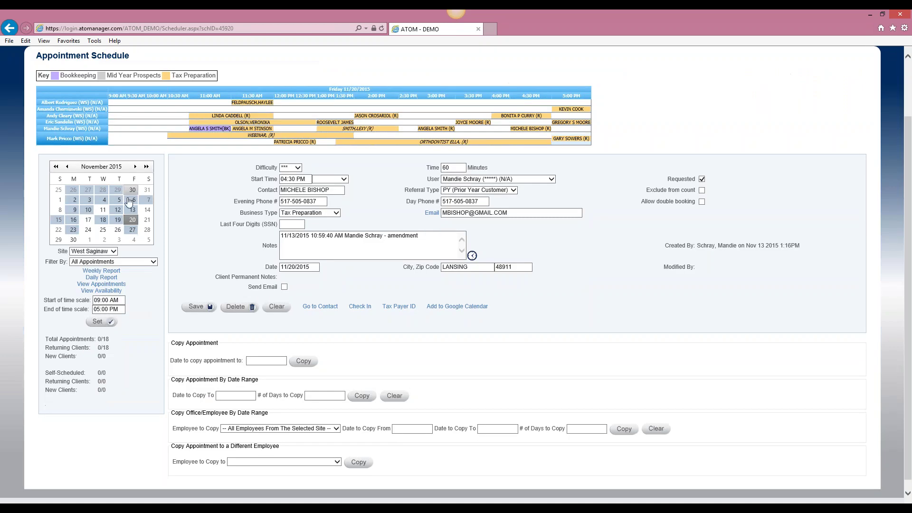
left_click(132, 212)
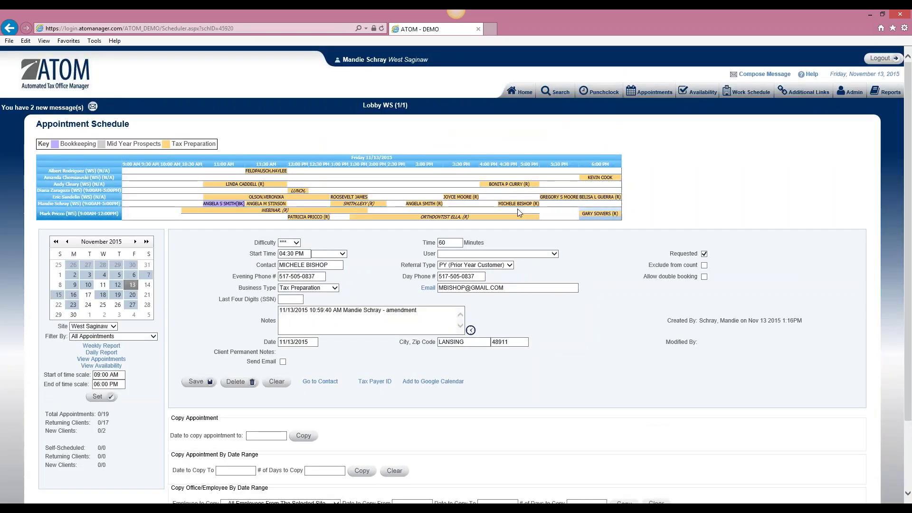
left_click(521, 207)
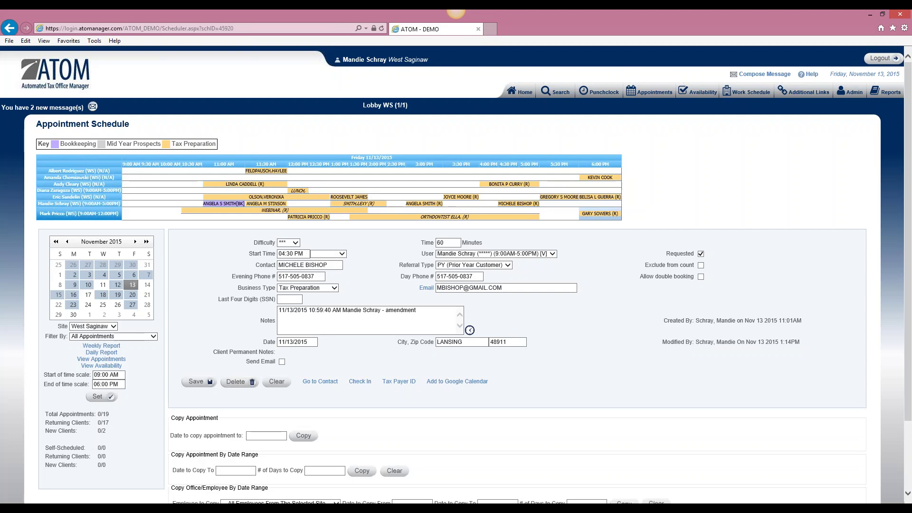
scroll(217, 386, "down", 3)
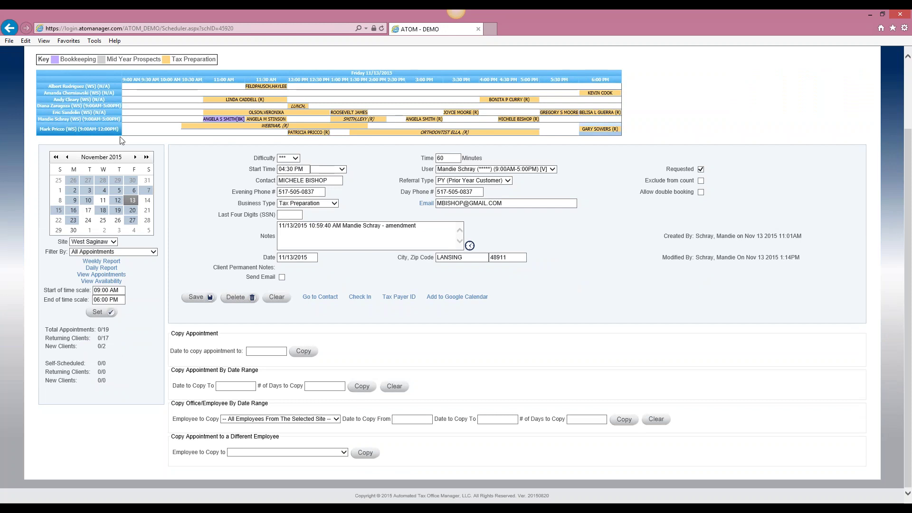
Step: Copy the 12:00 PM LUNCH appointment to 5 days starting 11/16/2015
left_click(299, 106)
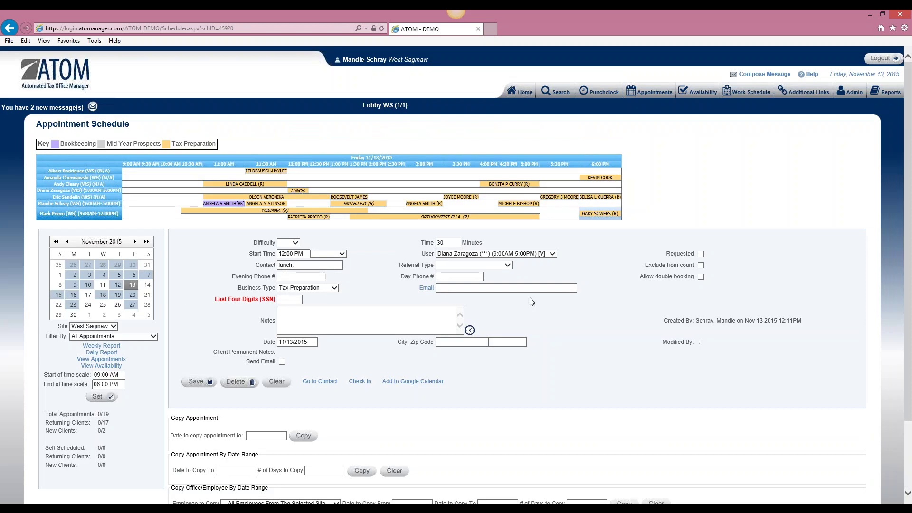
scroll(223, 384, "down", 2)
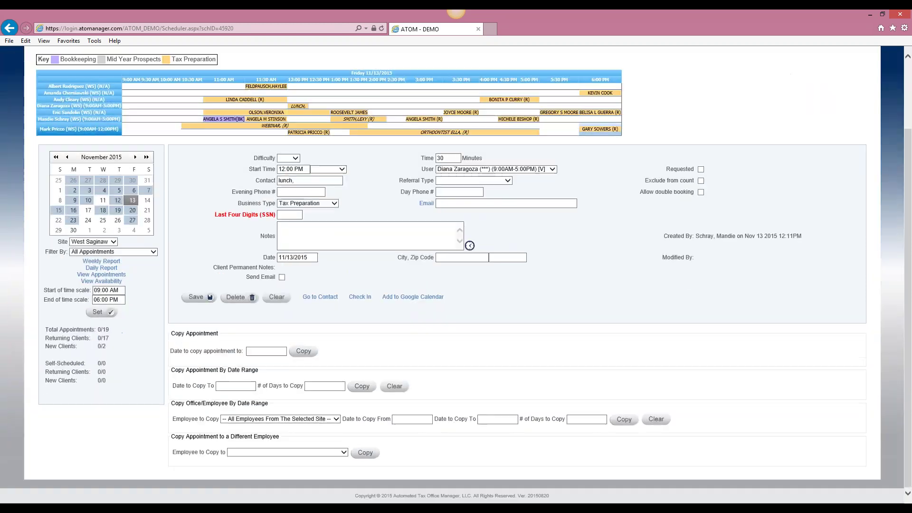
left_click(226, 385)
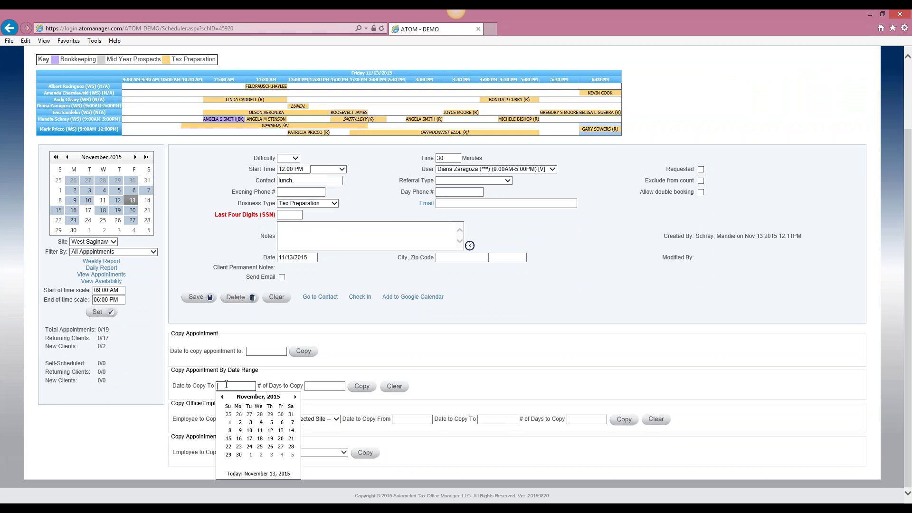
left_click(239, 439)
left_click(324, 386)
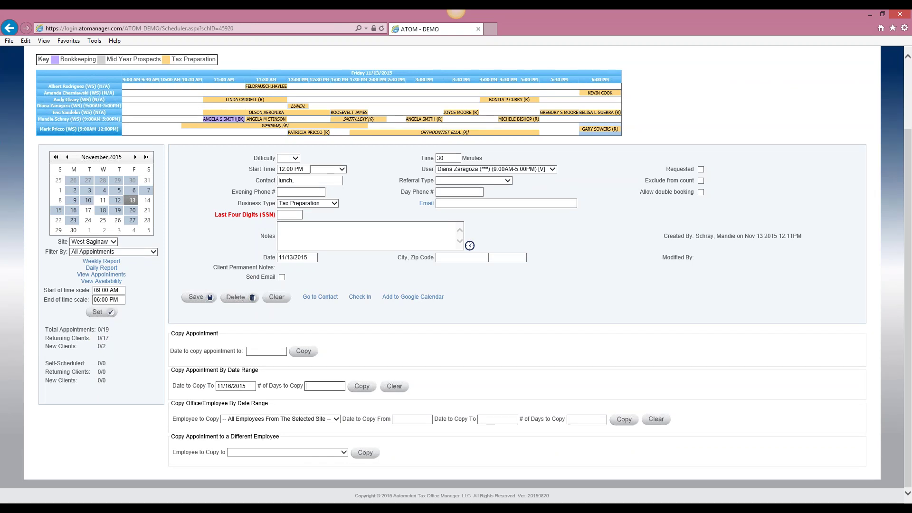
type("5")
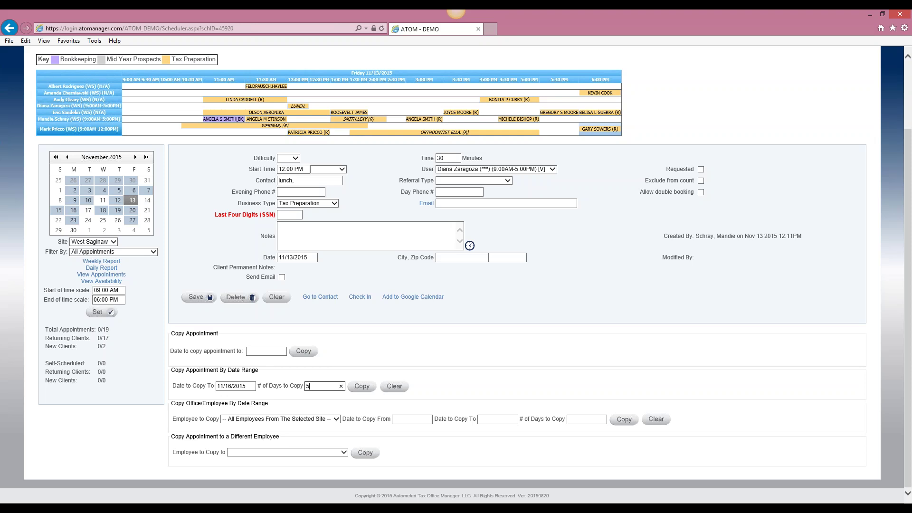
left_click(363, 387)
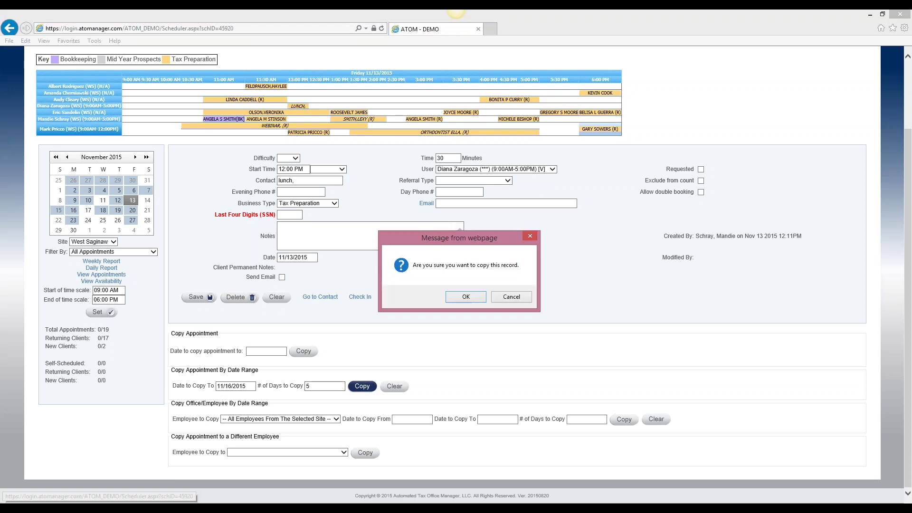
left_click(459, 299)
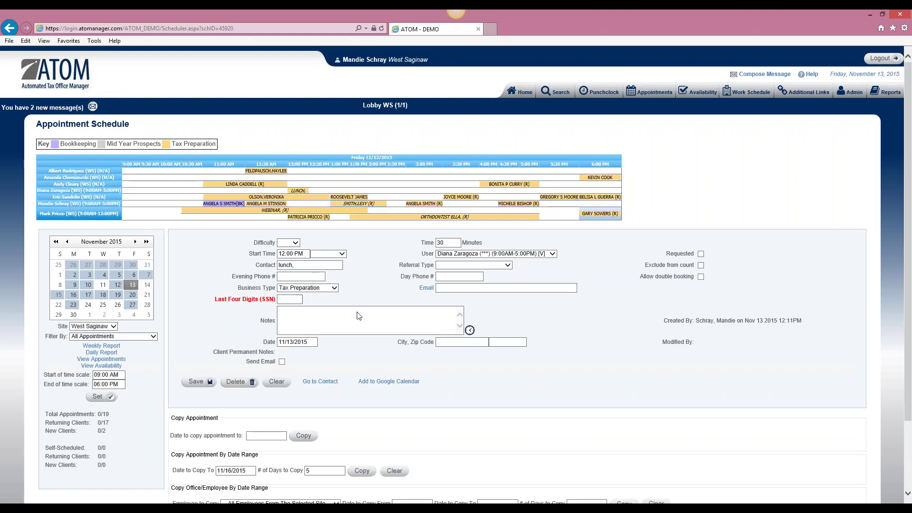
Step: Check the LUNCH copies on the 11/16 and 11/17 schedules, then return to 11/13
left_click(74, 295)
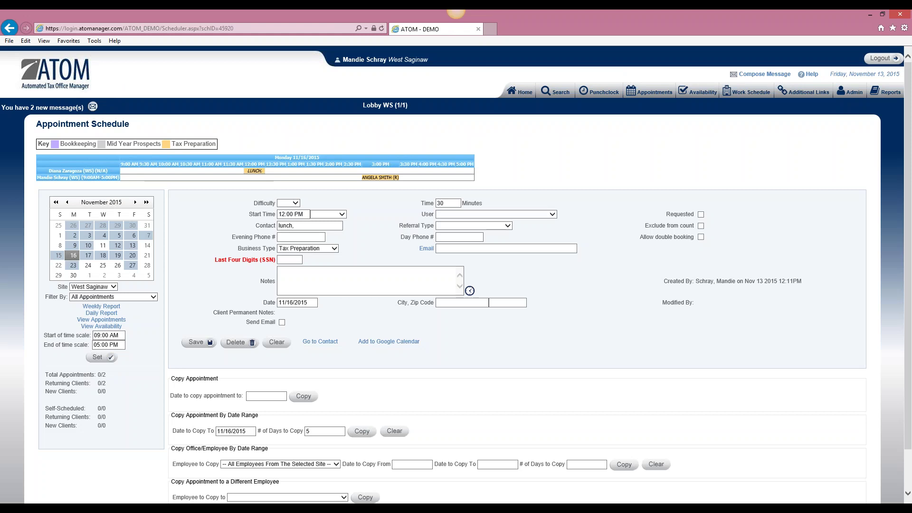
left_click(88, 256)
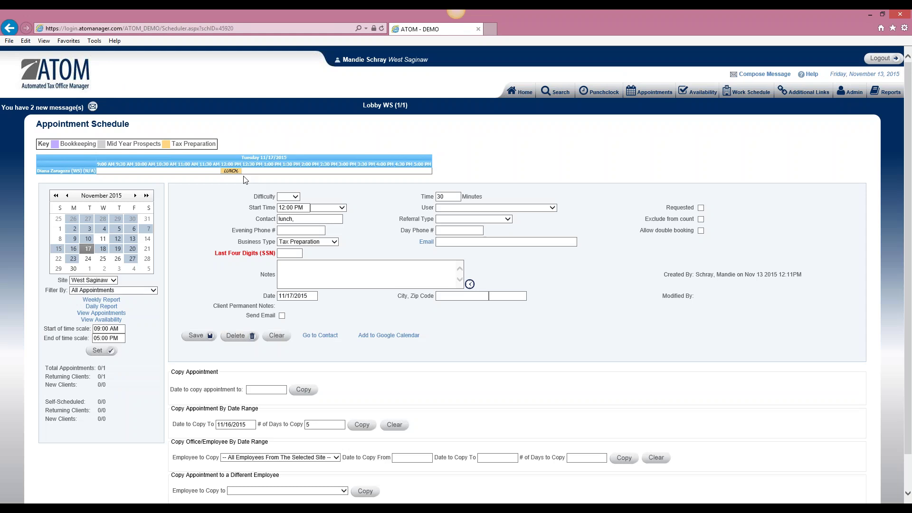
left_click(132, 238)
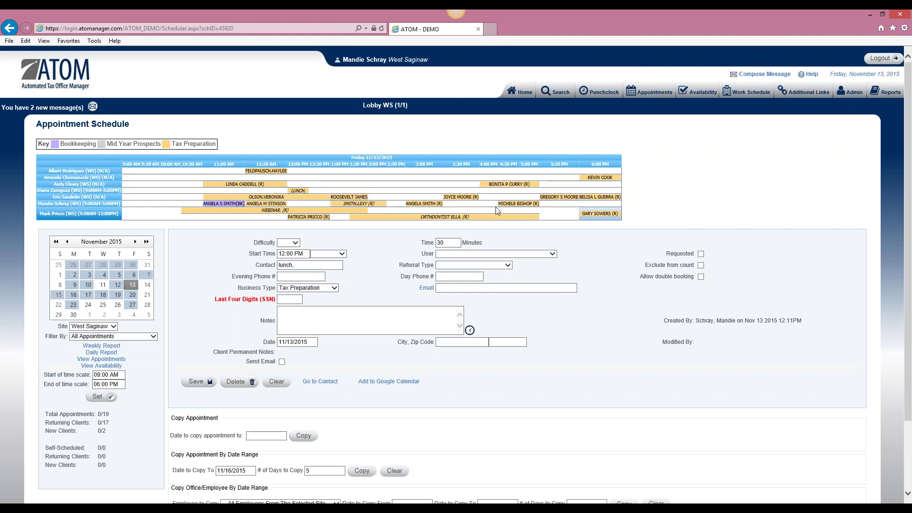
Step: Reopen the 4:30 PM appointment and list the employees available for copying
left_click(495, 207)
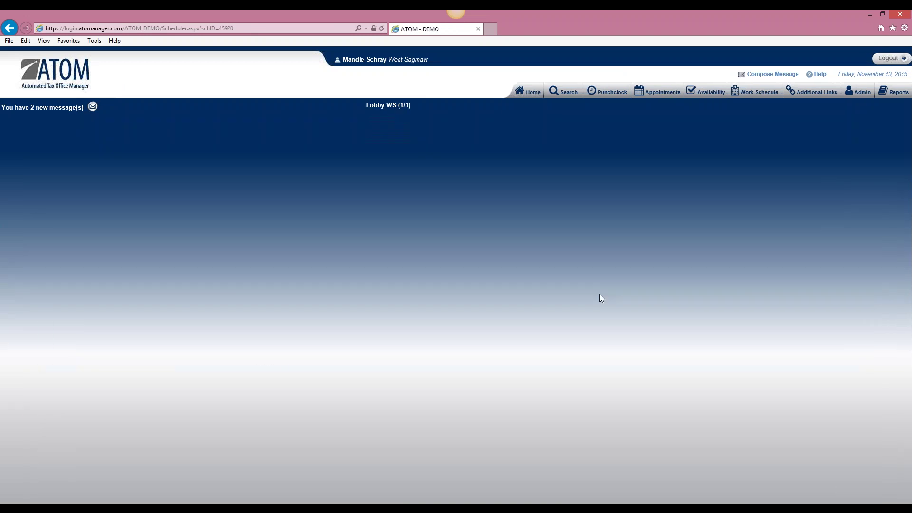
scroll(601, 298, "down", 2)
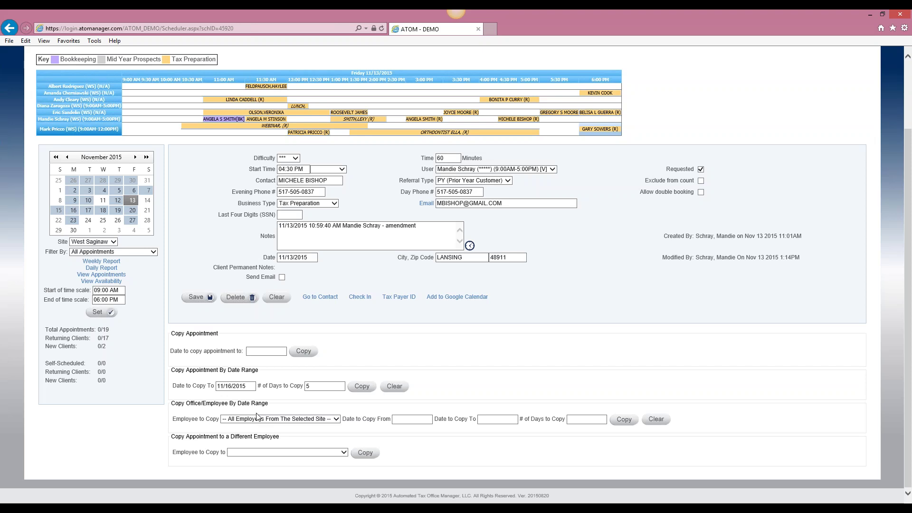
left_click(312, 420)
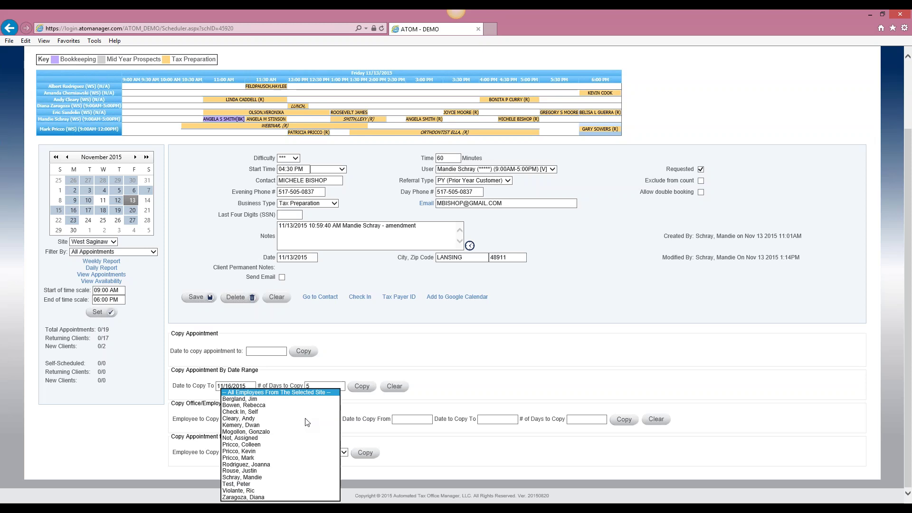
Step: Keep all site employees and set the copy range from 1/4/2015 to 1/3/2016
left_click(287, 392)
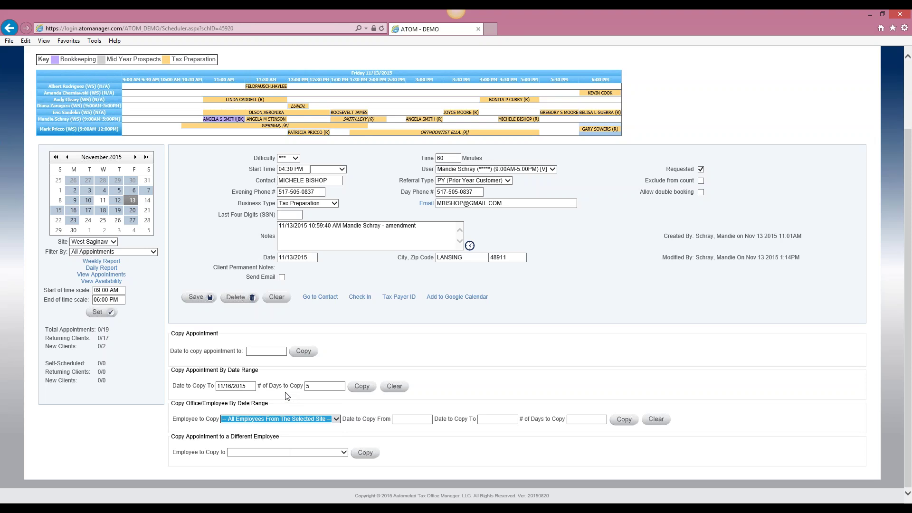
left_click(406, 420)
left_click(434, 430)
left_click(406, 443)
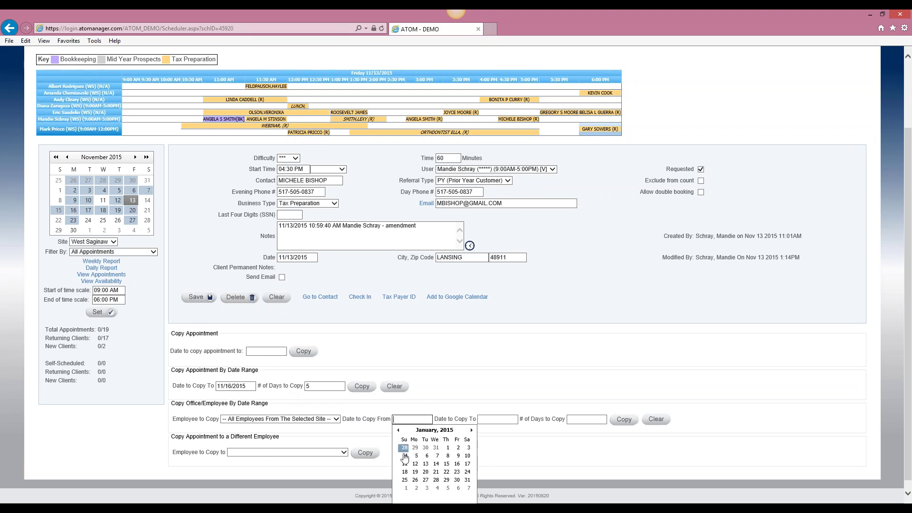
left_click(405, 456)
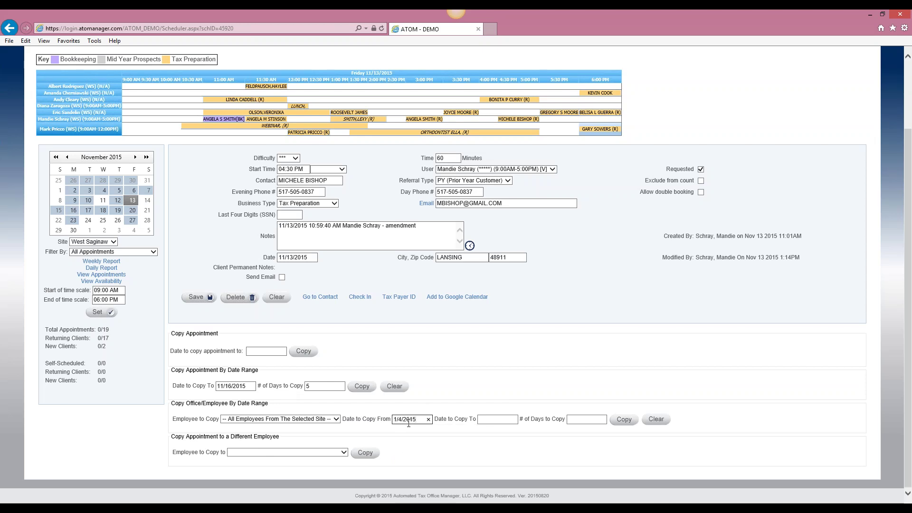
left_click(508, 421)
left_click(524, 431)
left_click(557, 431)
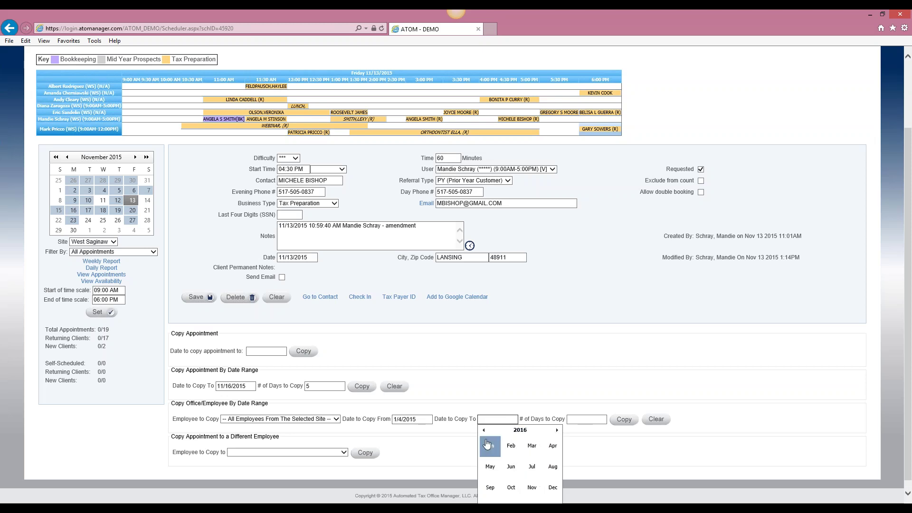
left_click(493, 445)
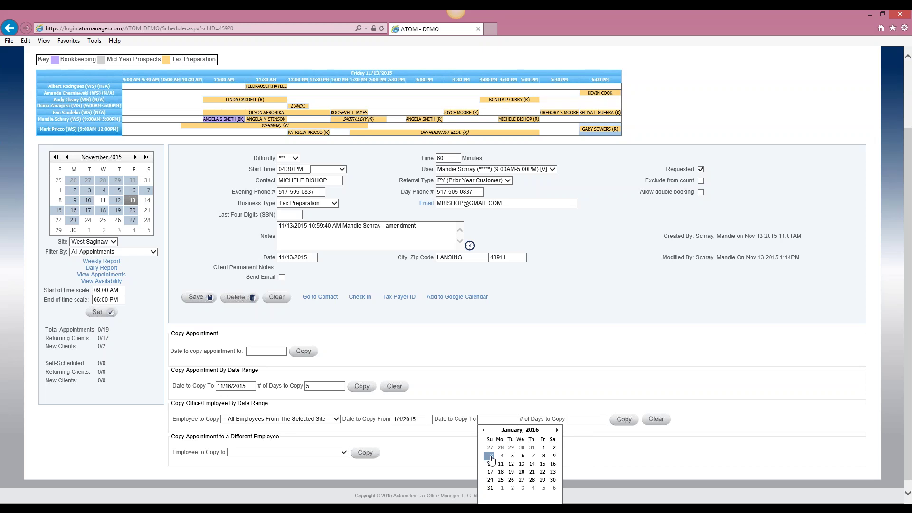
left_click(492, 456)
Step: Copy that range forward by 120 days and confirm
left_click(587, 421)
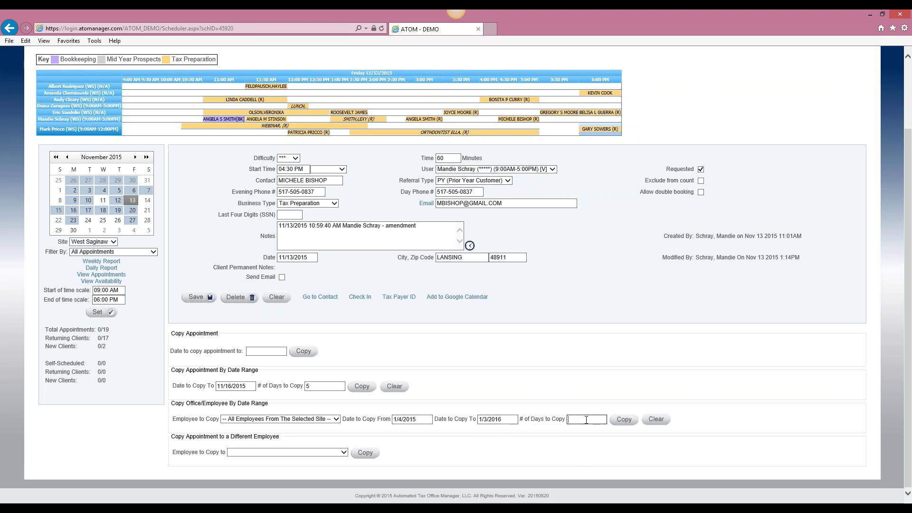
type("120")
left_click(623, 419)
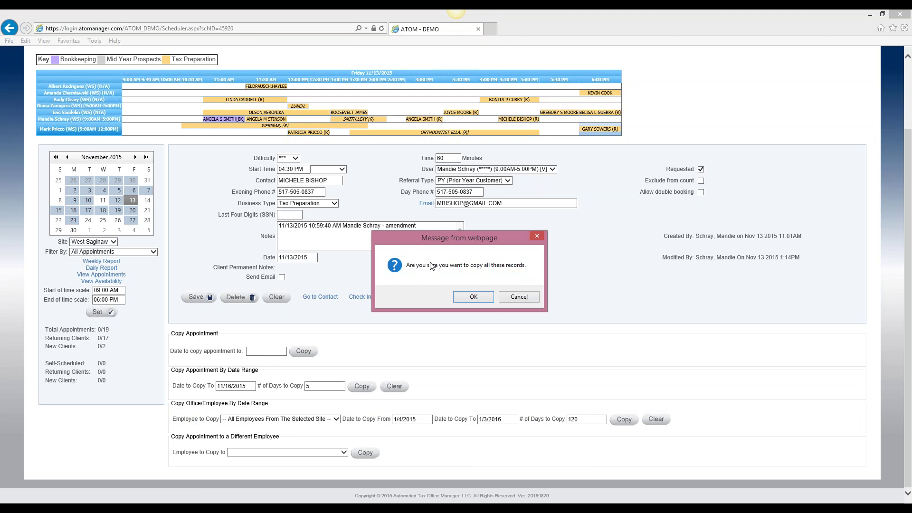
left_click(474, 297)
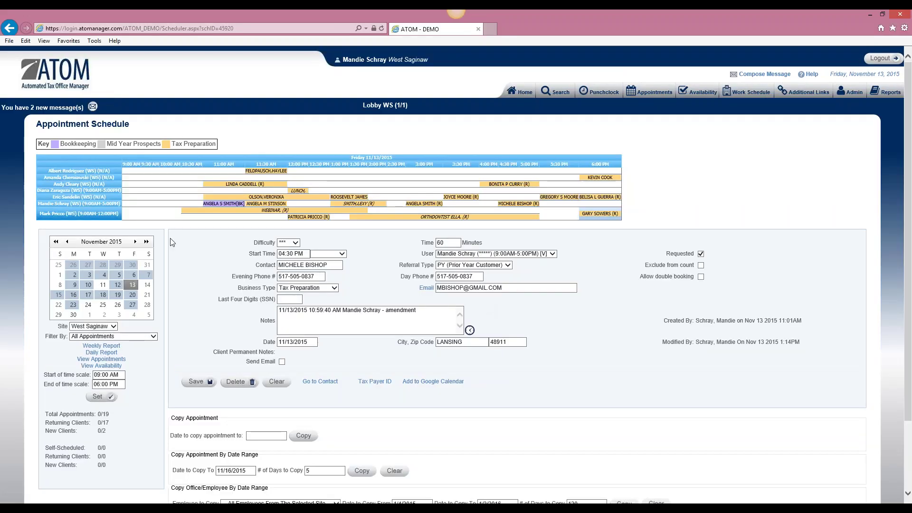
Step: Go to Tuesday 1/19/2016 and open its 30-minute 4:00 PM Tax Preparation appointment
left_click(112, 243)
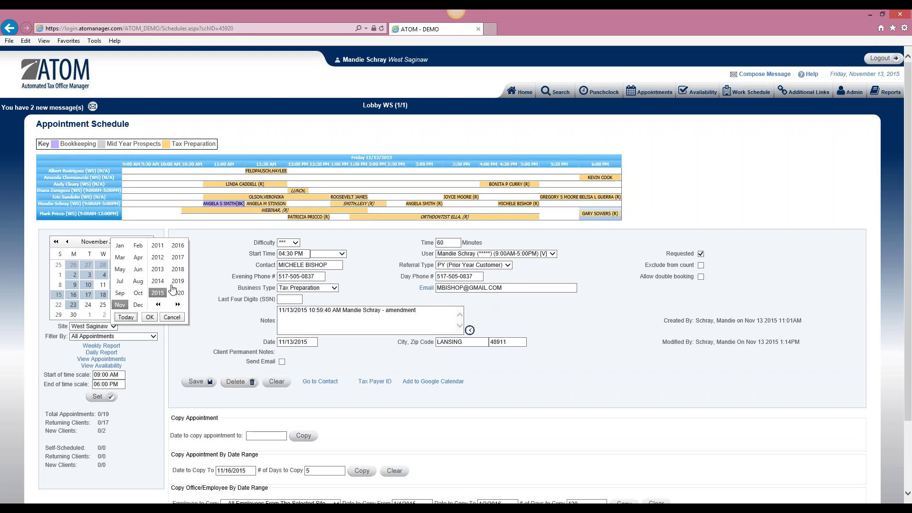
left_click(180, 247)
left_click(121, 247)
left_click(150, 318)
left_click(89, 299)
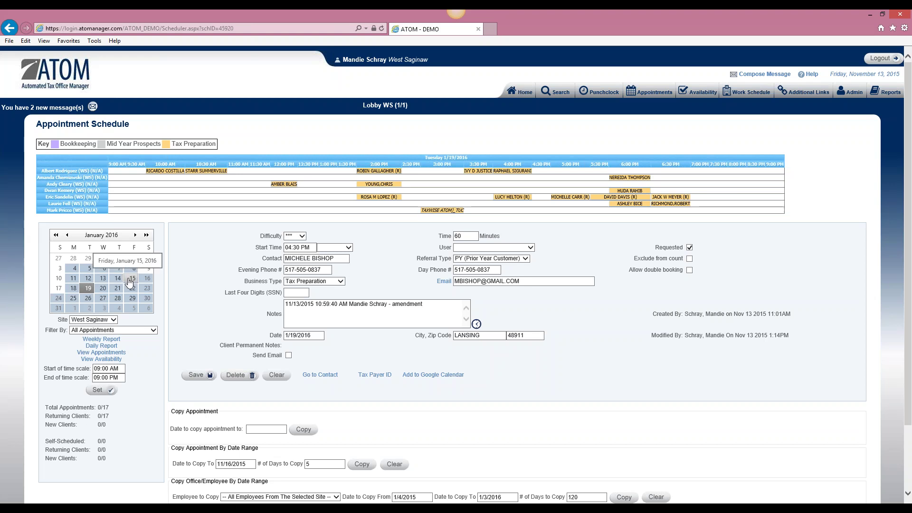
scroll(370, 355, "down", 3)
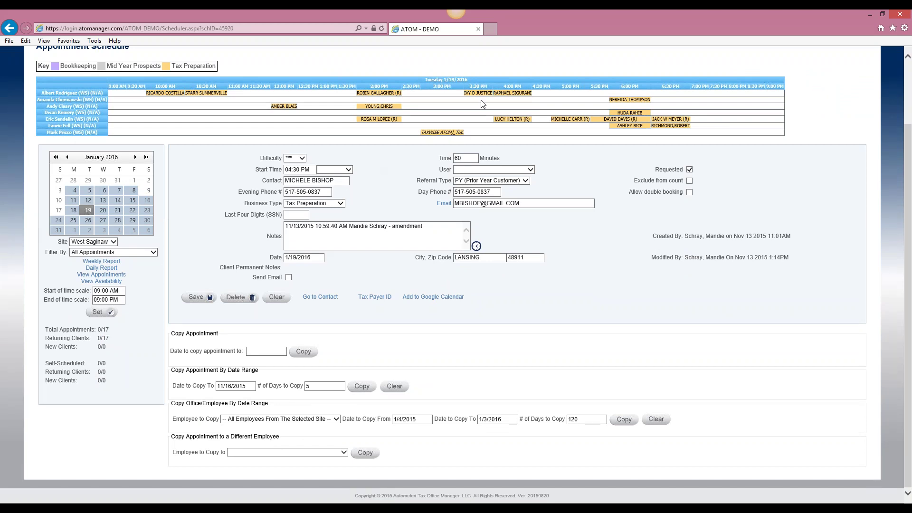
left_click(517, 124)
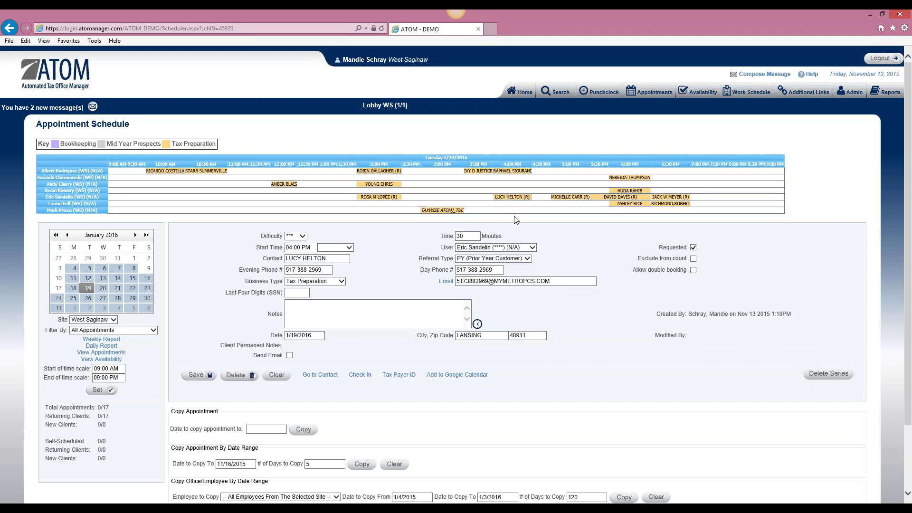
Step: Copy the client's 30-minute 4:00 PM Tax Preparation appointment on 1/19/2016 to another employee
scroll(569, 259, "down", 3)
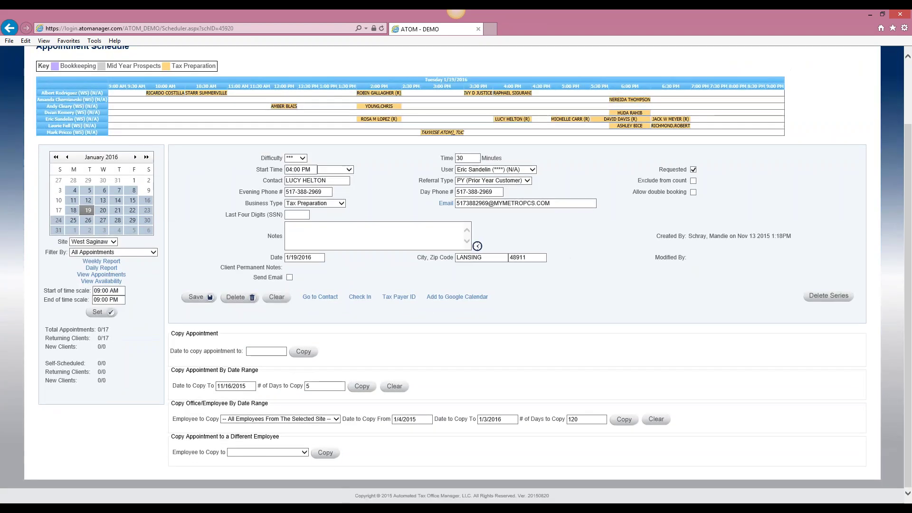
left_click(285, 452)
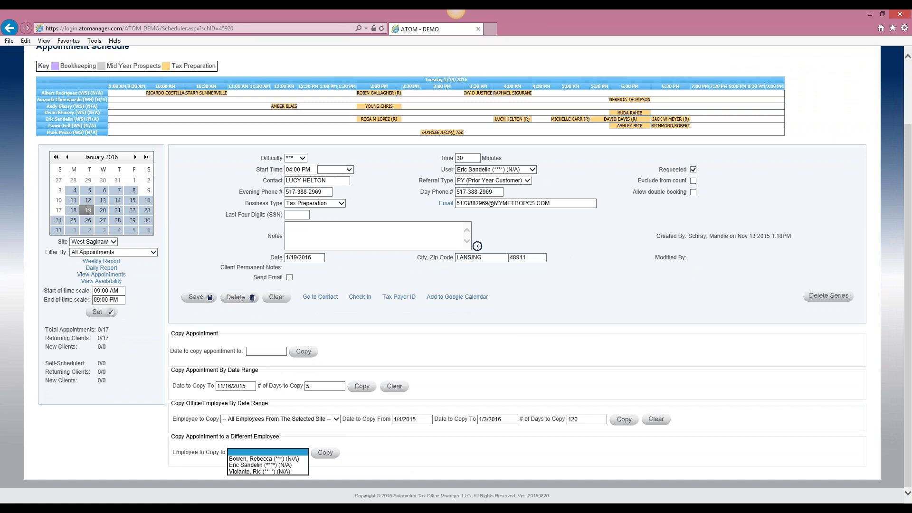
left_click(267, 472)
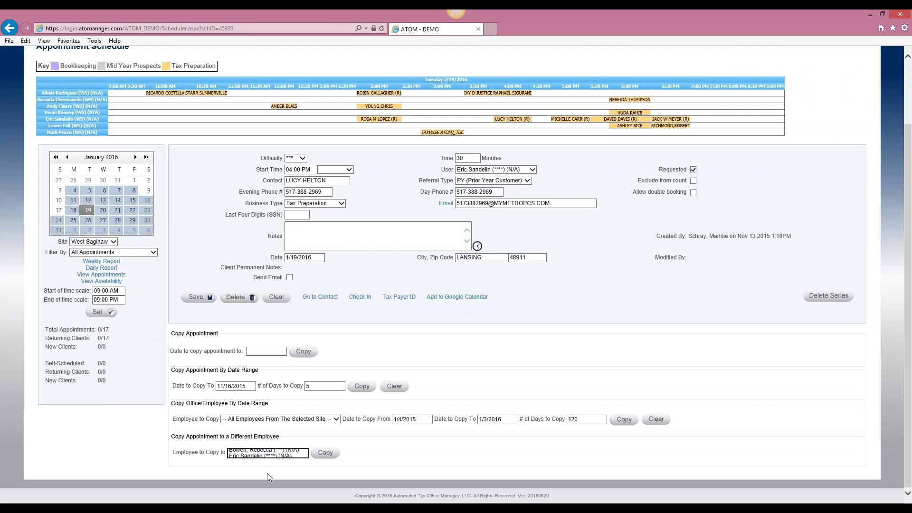
left_click(324, 453)
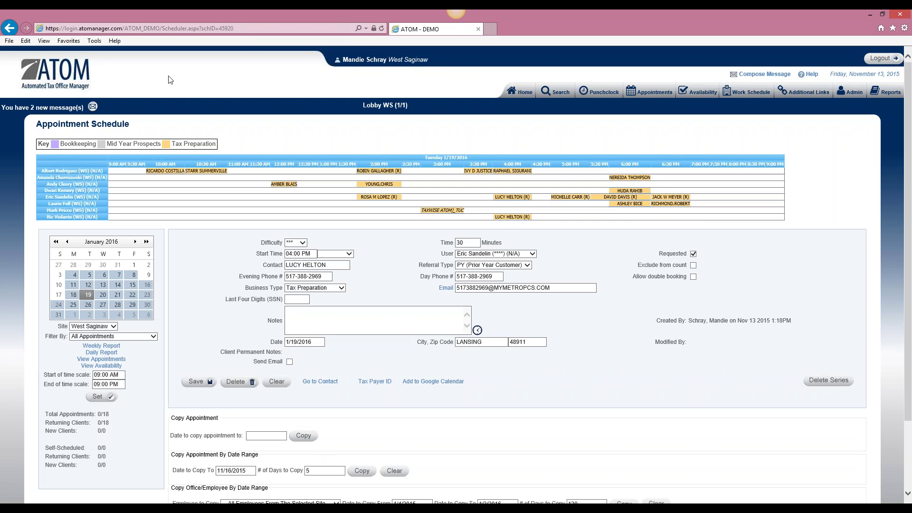
left_click(99, 242)
Step: Go to the 11/18/2015 schedule and open the 9:00 AM STAFF MEETING appointment
left_click(114, 317)
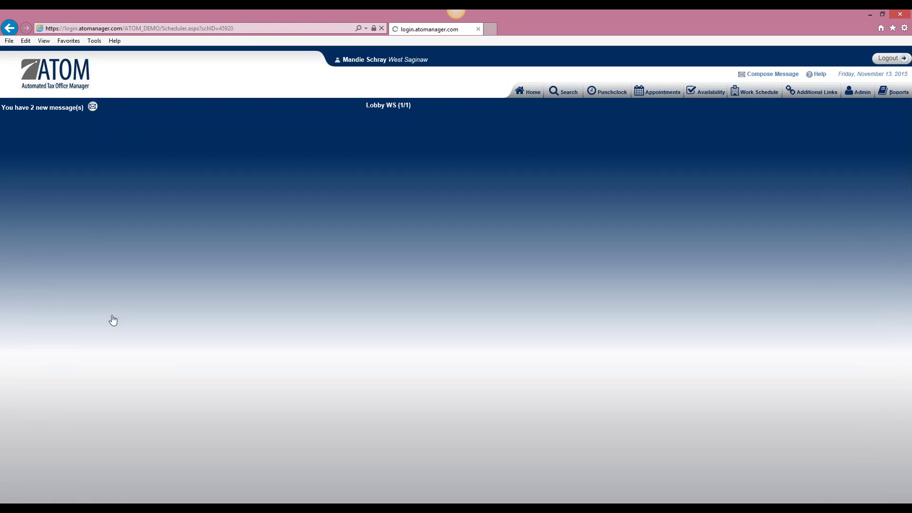
left_click(74, 295)
left_click(105, 297)
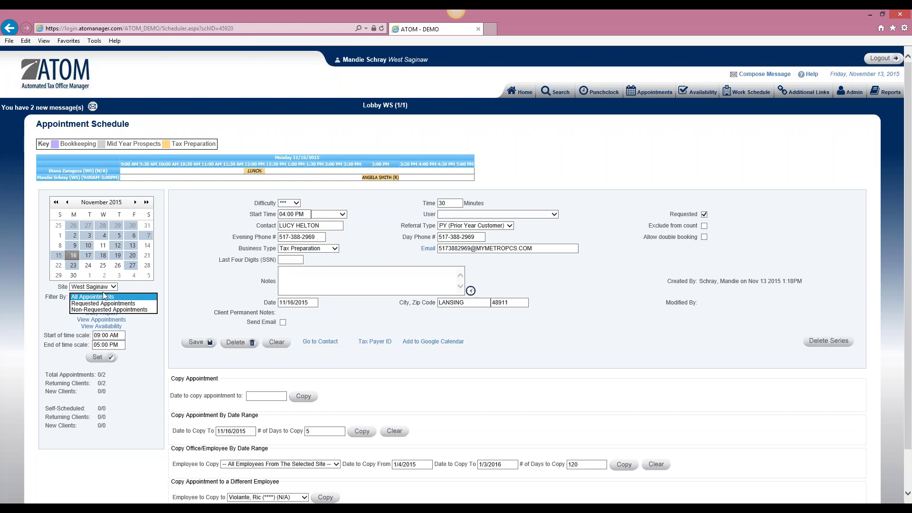
left_click(108, 258)
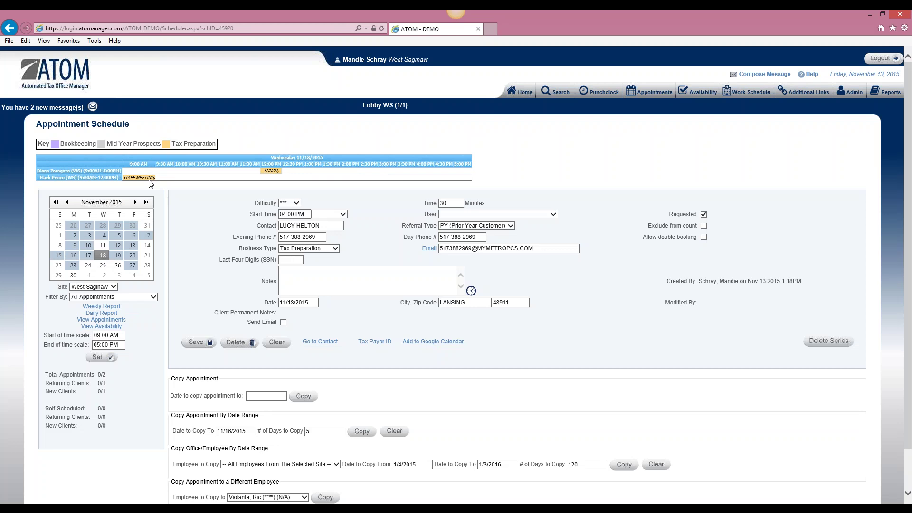
left_click(135, 179)
Step: Copy the staff meeting to two more employees, one after the other
scroll(407, 459, "down", 1)
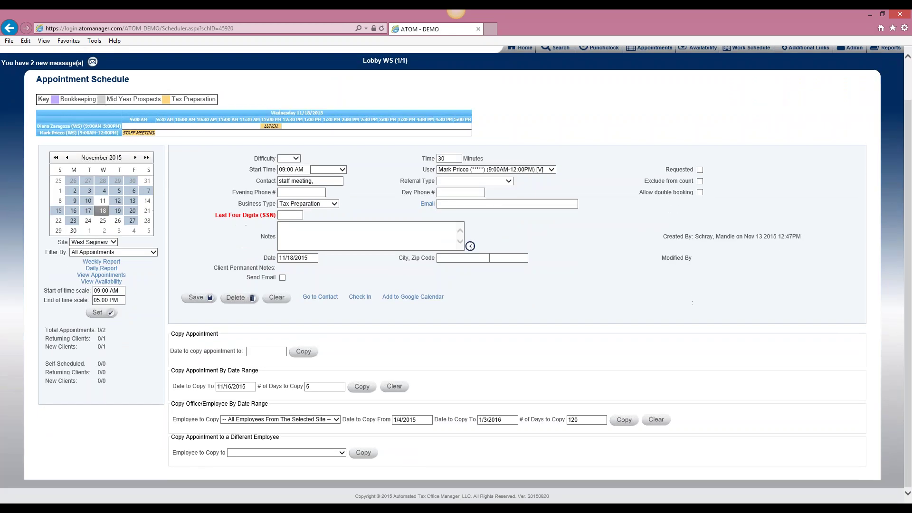
left_click(340, 454)
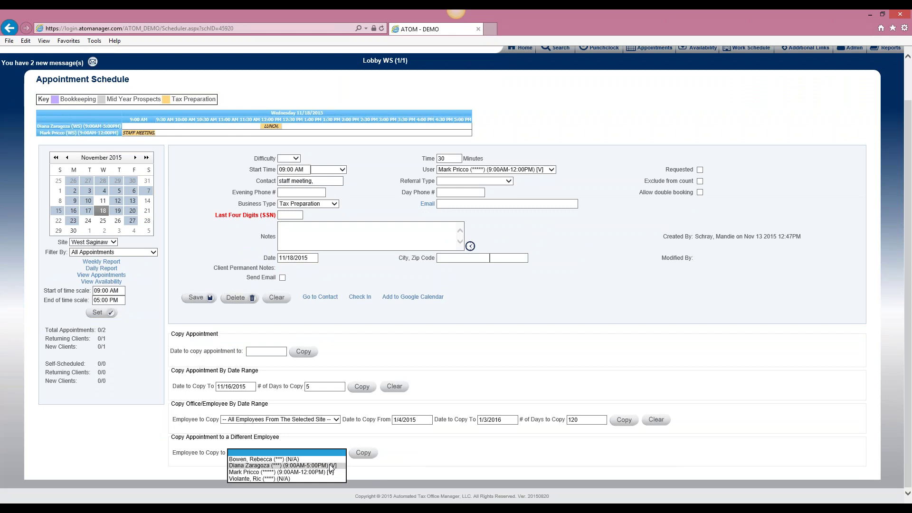
left_click(332, 468)
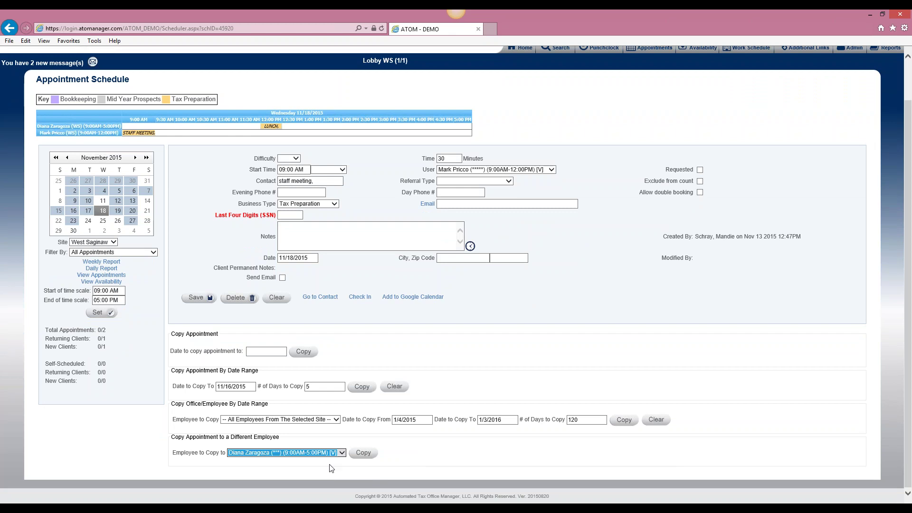
left_click(364, 454)
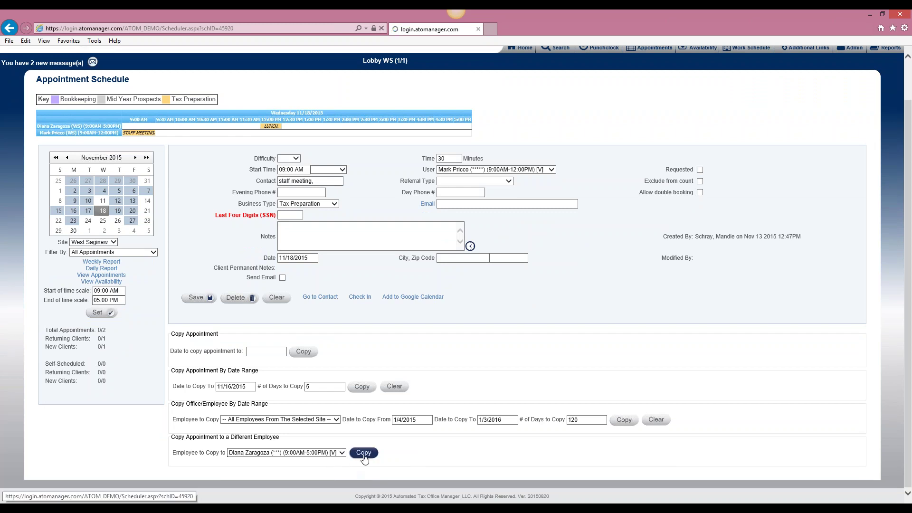
scroll(304, 456, "down", 1)
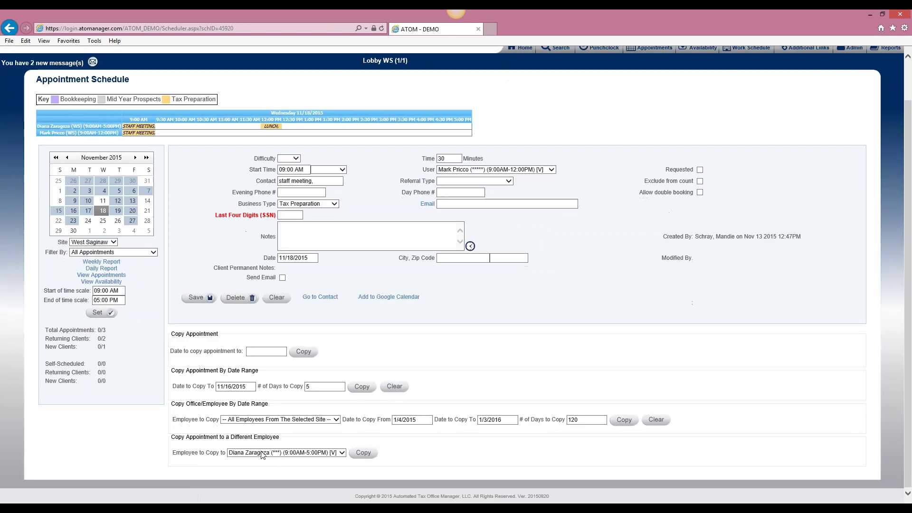
left_click(303, 456)
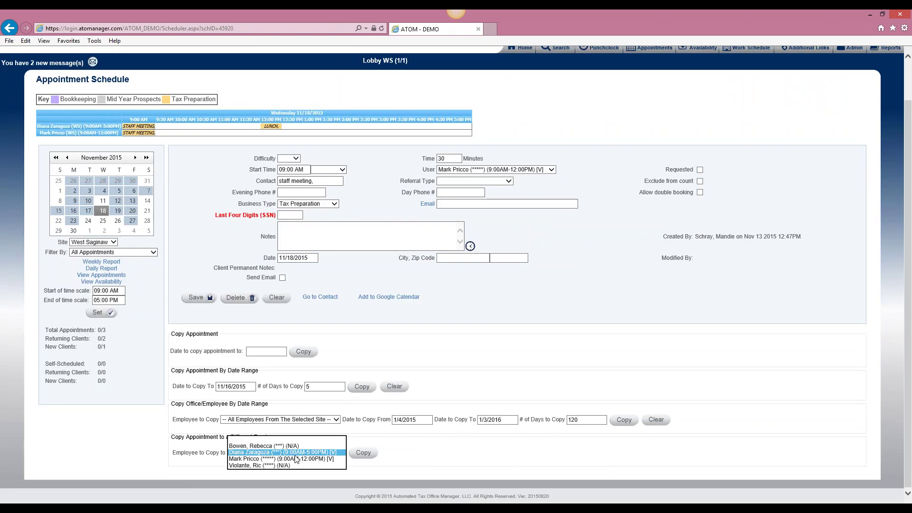
left_click(291, 447)
left_click(358, 457)
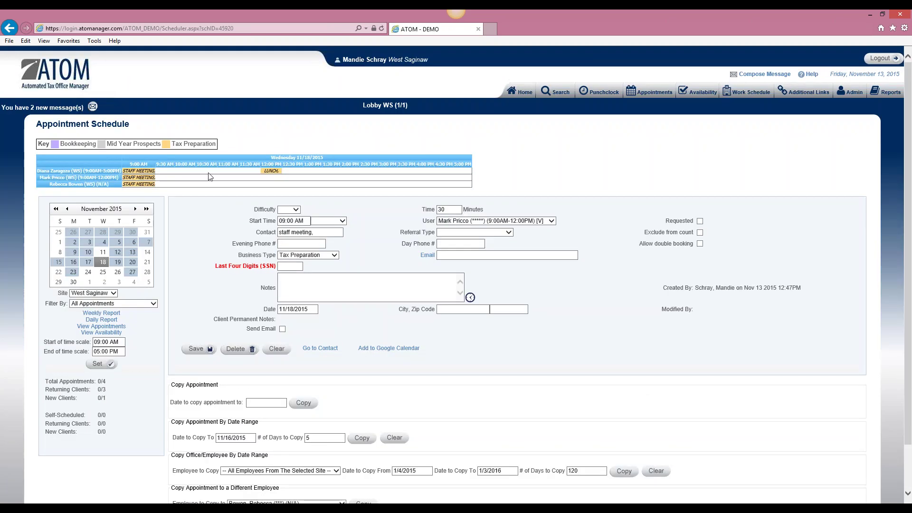